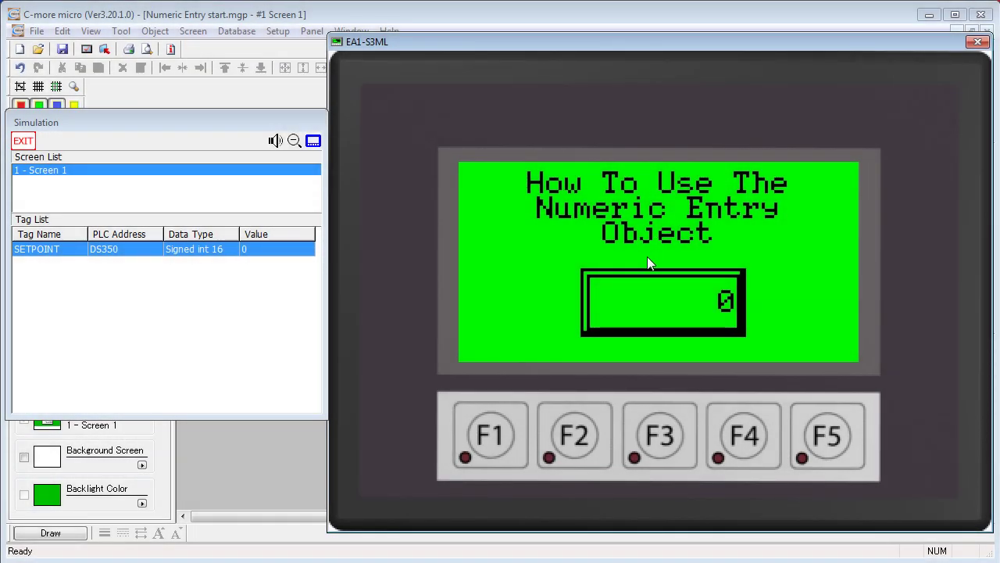
# Step: Key 13 into the simulated numeric entry's popup keypad and confirm it with ENT
pyautogui.click(693, 297)
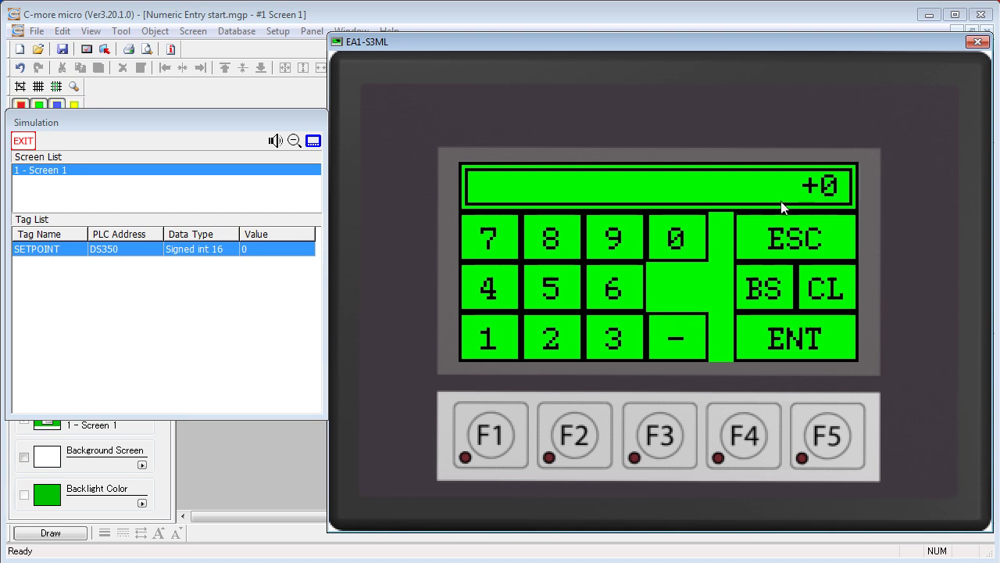
pyautogui.write('13')
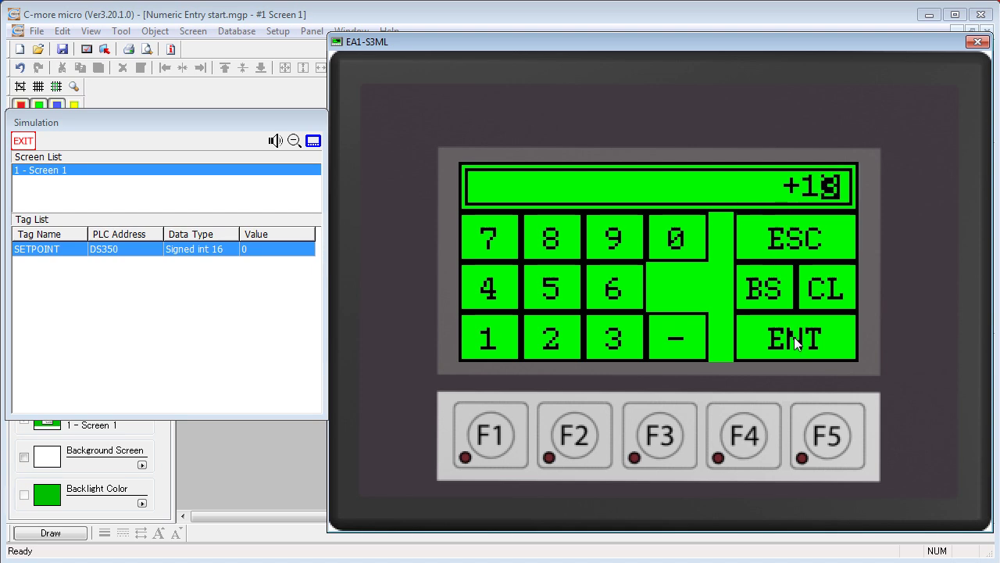
pyautogui.click(795, 341)
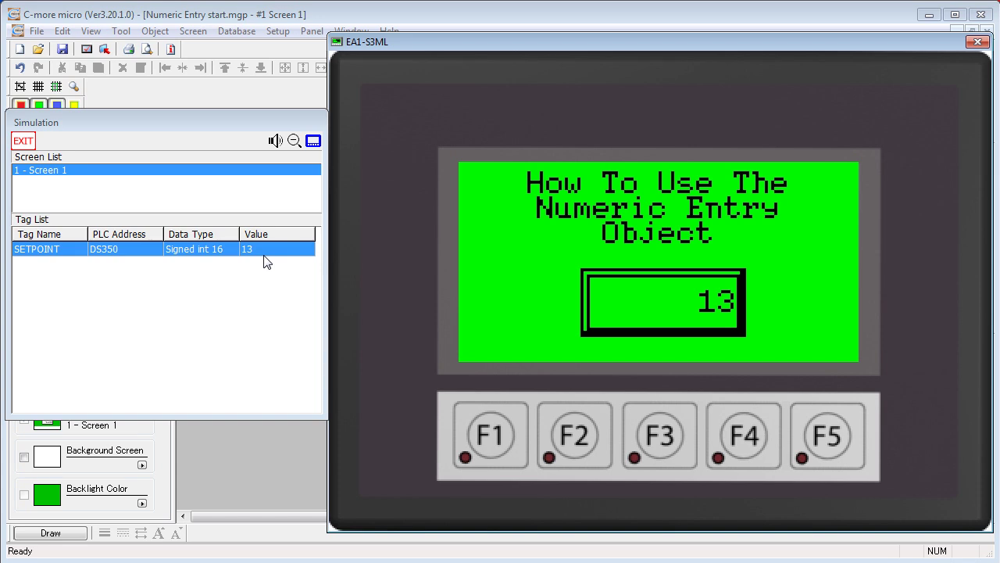
# Step: Shrink the simulated panel to a smaller zoom and move it lower on screen
pyautogui.click(295, 142)
pyautogui.click(294, 142)
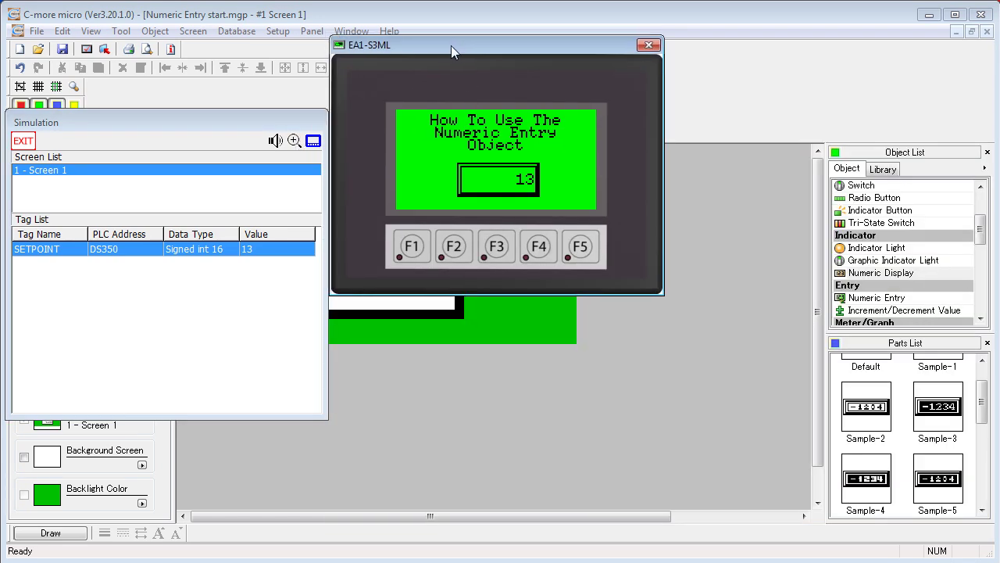
pyautogui.moveTo(451, 45); pyautogui.dragTo(469, 139)
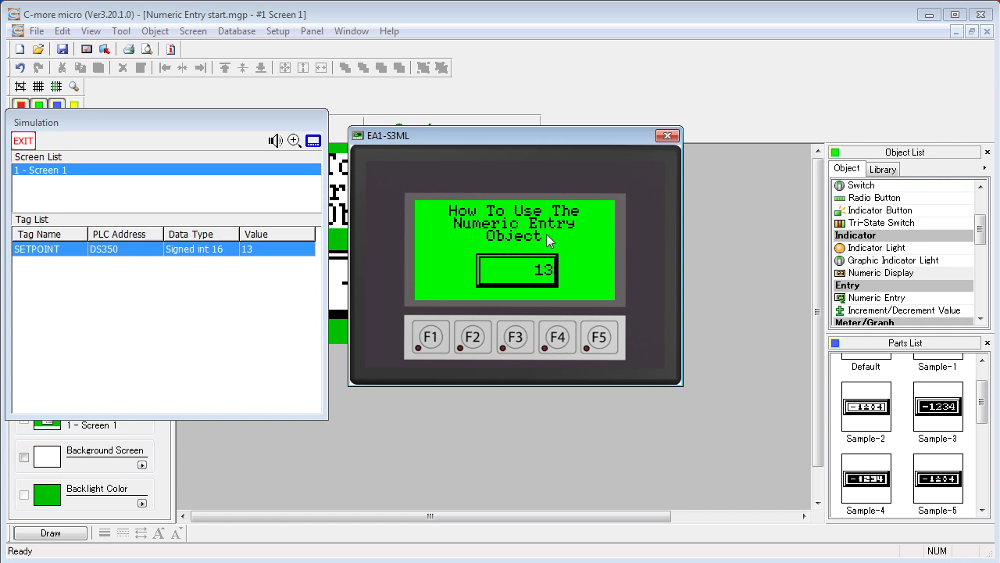
# Step: Preview the navigation-key and numeric-keypad panel layouts, repositioning the simulator window
pyautogui.click(312, 141)
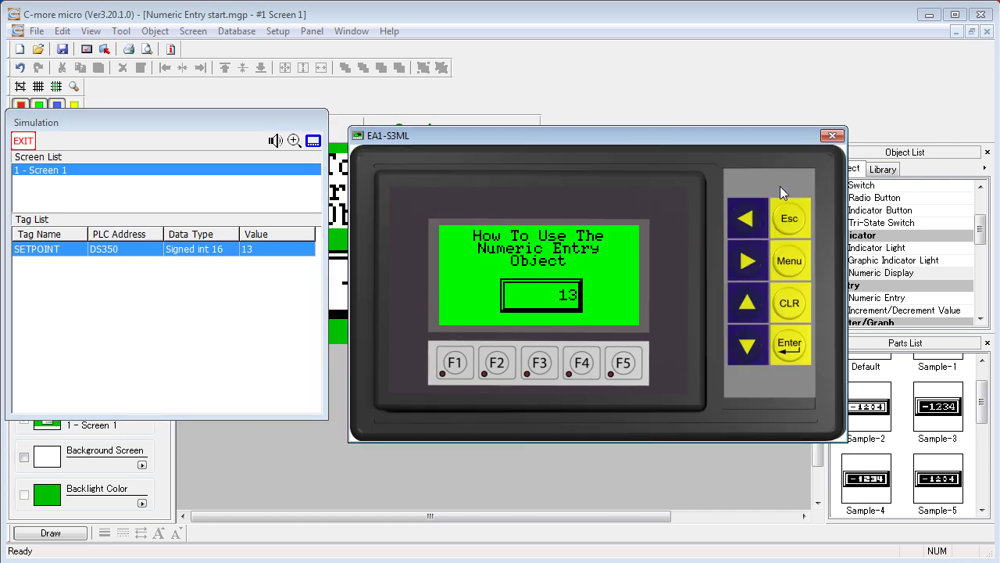
pyautogui.click(312, 142)
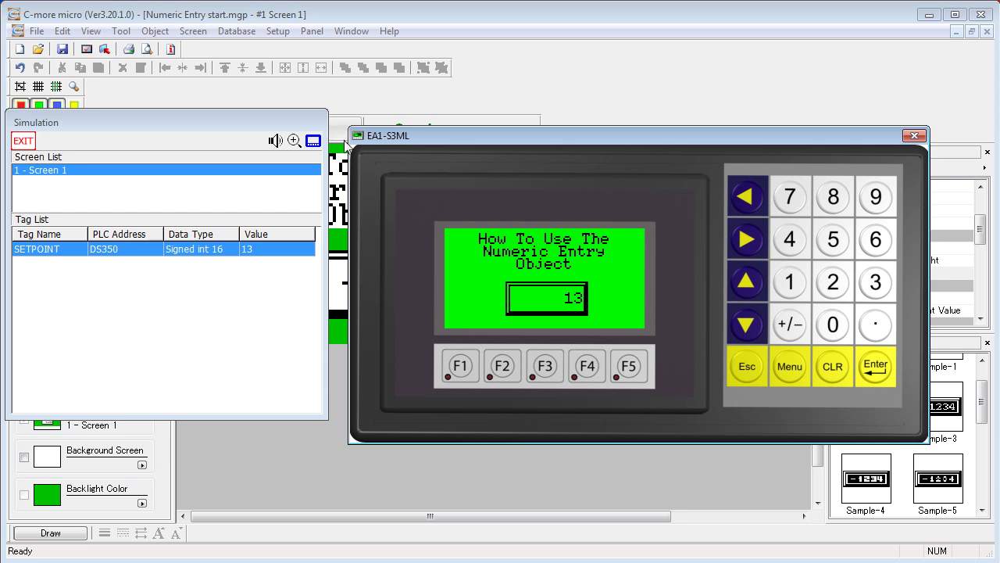
pyautogui.click(313, 141)
pyautogui.moveTo(496, 221); pyautogui.dragTo(457, 195)
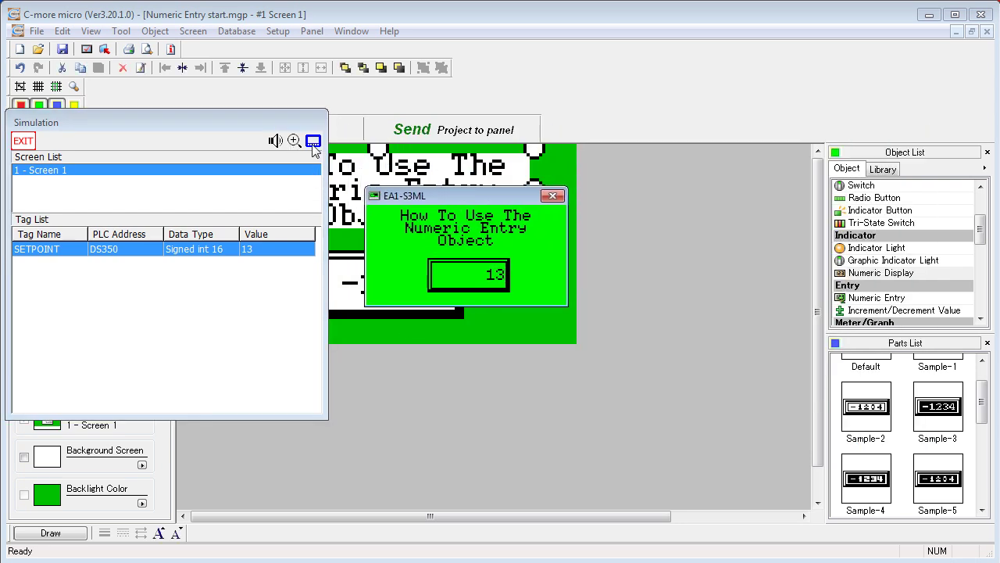
pyautogui.click(313, 142)
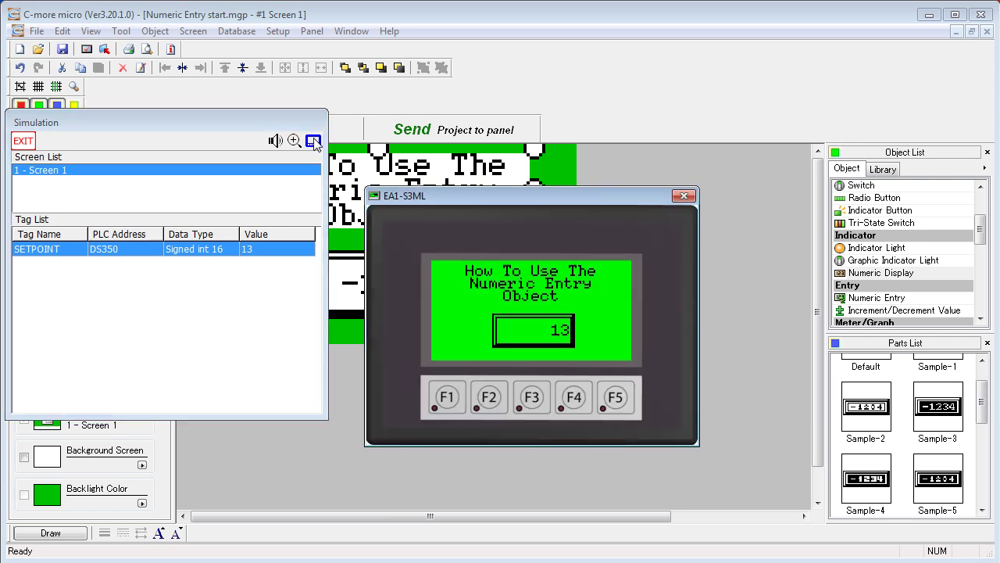
pyautogui.moveTo(506, 201); pyautogui.dragTo(479, 154)
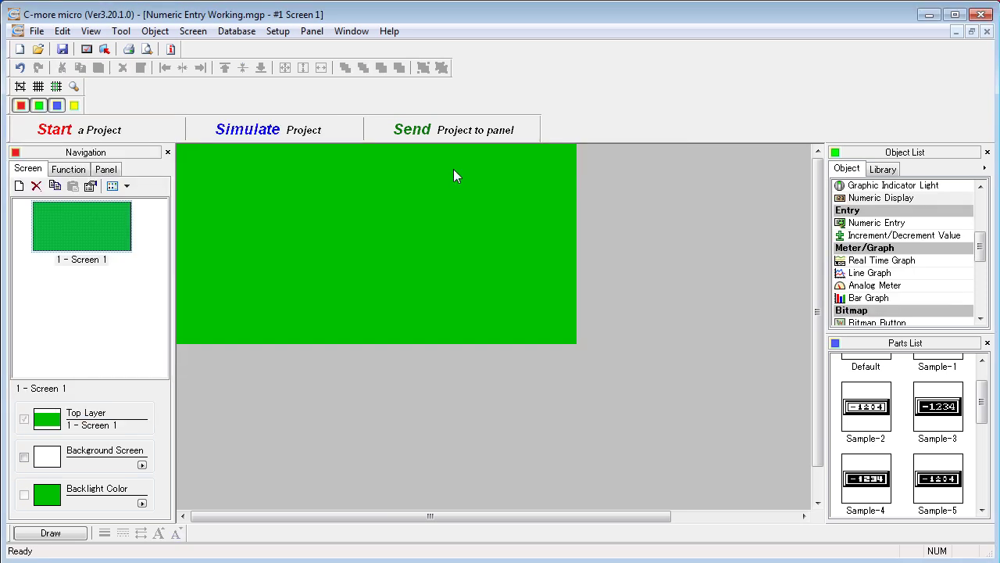
# Step: Place a Numeric Entry from the Object List onto Screen 1, opening its NumericEntry1 dialog
pyautogui.click(860, 223)
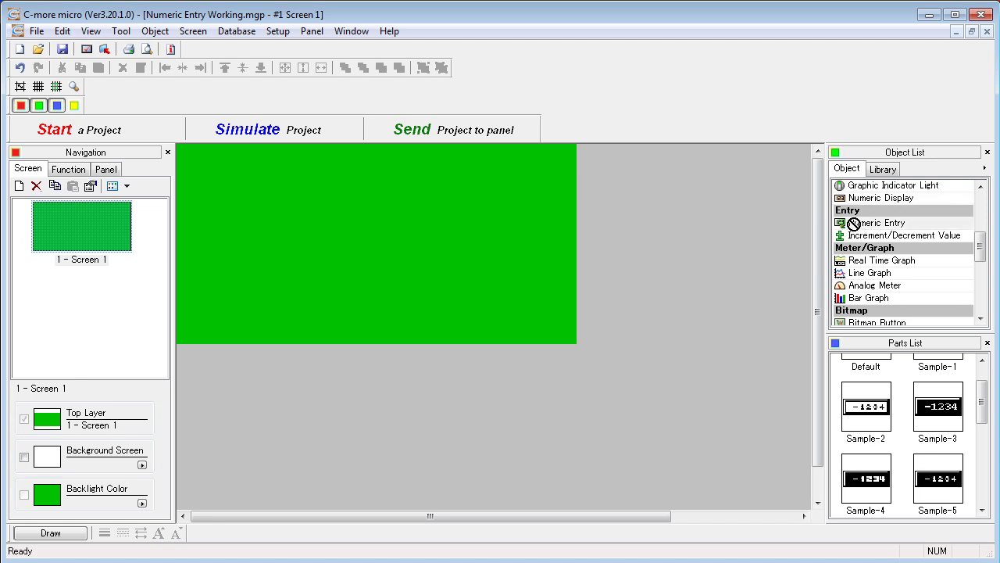
pyautogui.click(221, 183)
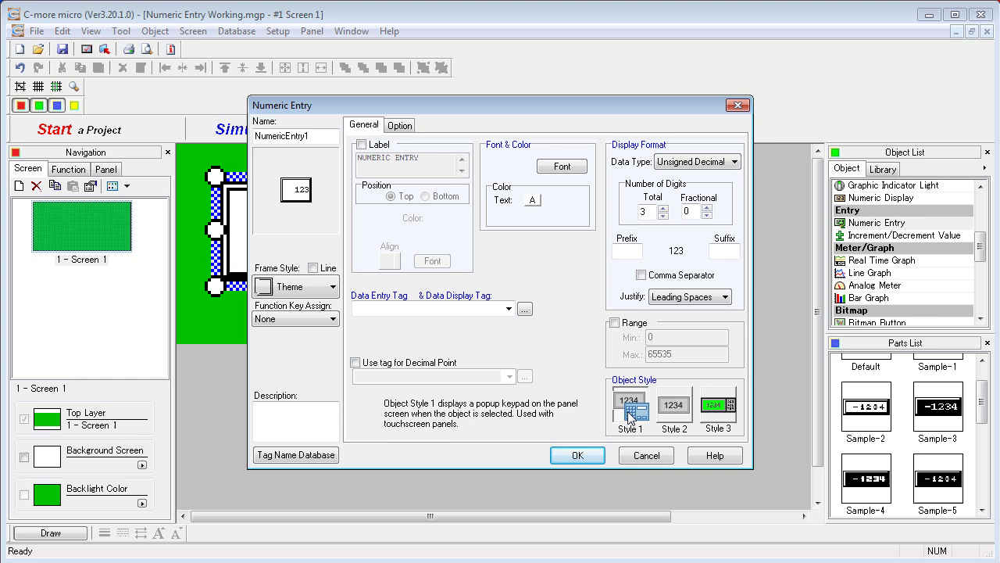
# Step: Assign function key F1 and the SETPOINT data entry tag to the numeric entry
pyautogui.click(333, 320)
pyautogui.click(273, 347)
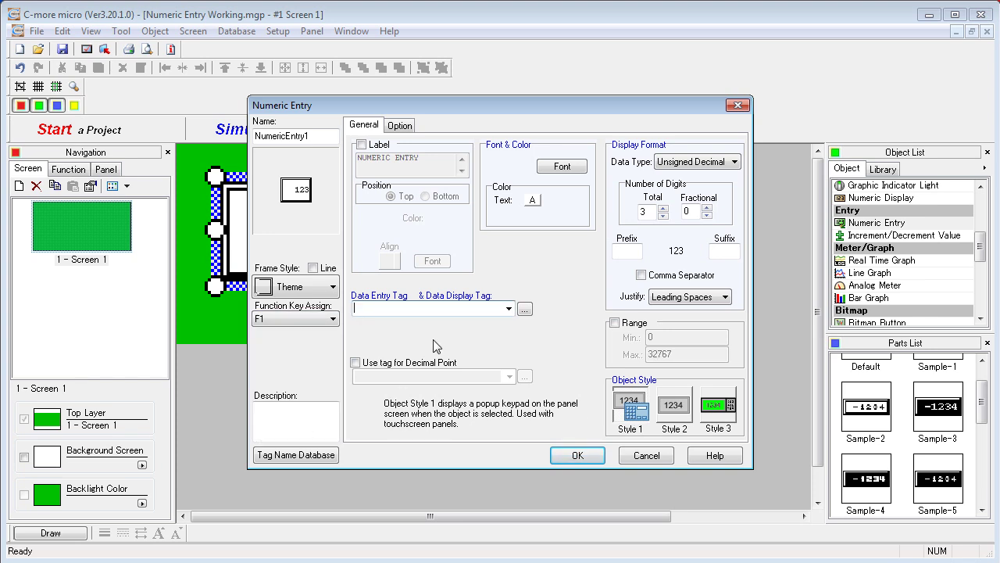
pyautogui.click(509, 309)
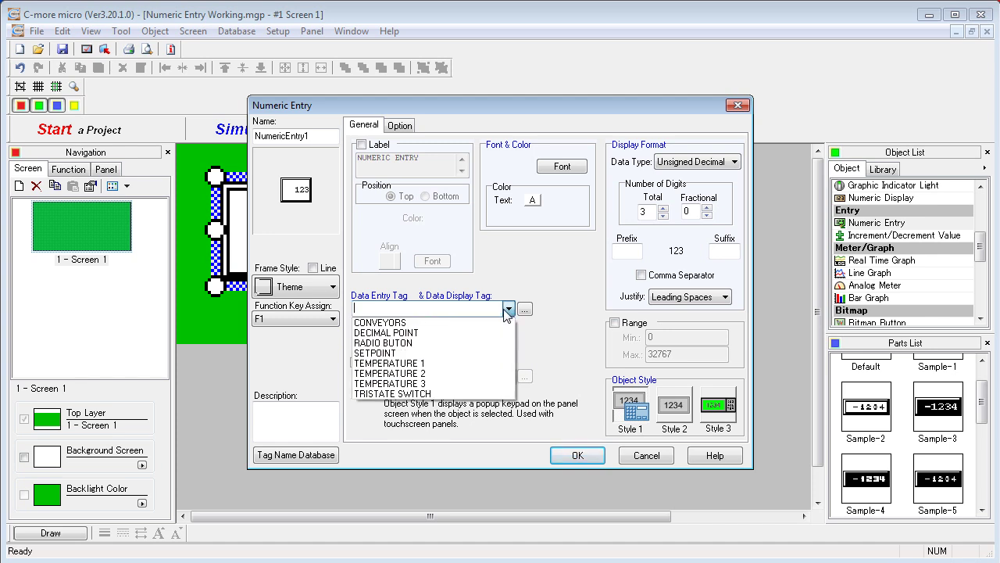
pyautogui.click(388, 353)
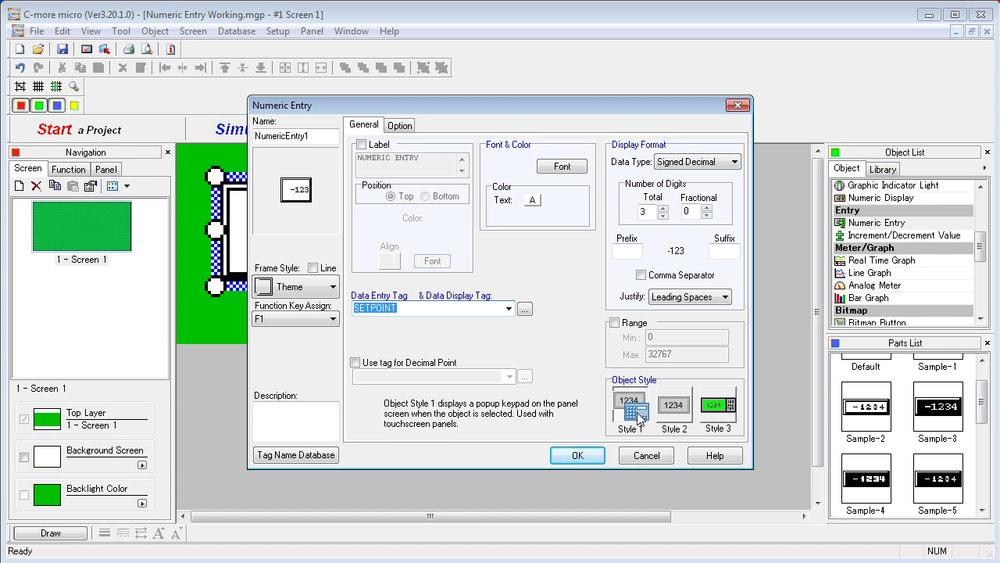
pyautogui.click(577, 456)
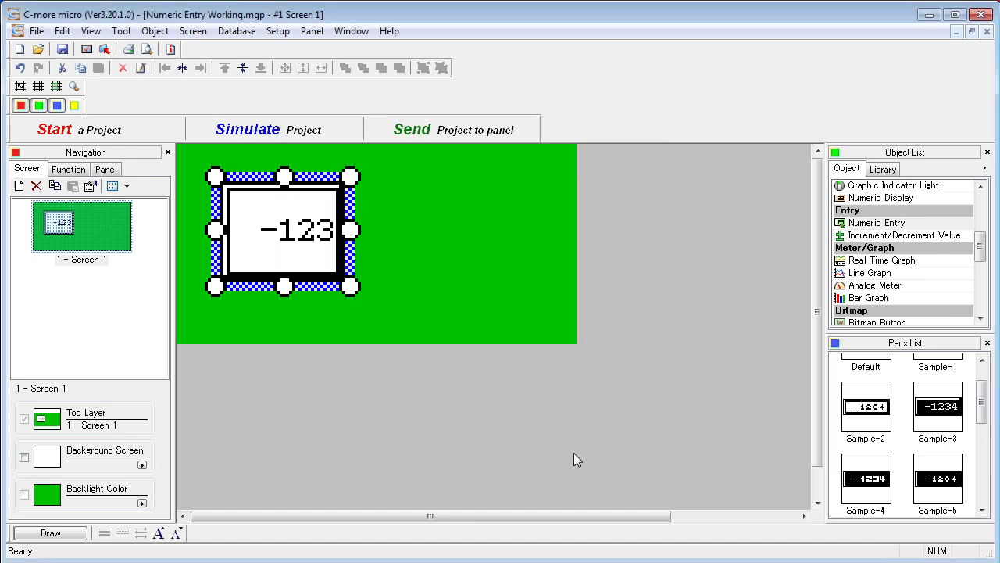
# Step: Save and simulate the project, then enter 456 into SETPOINT on the popup keypad
pyautogui.click(277, 136)
pyautogui.click(568, 324)
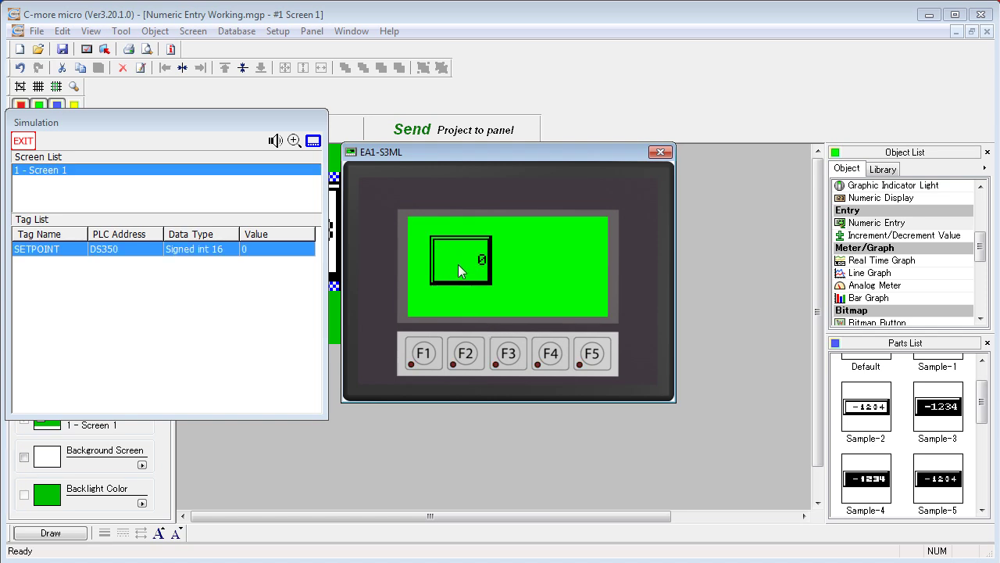
pyautogui.click(460, 270)
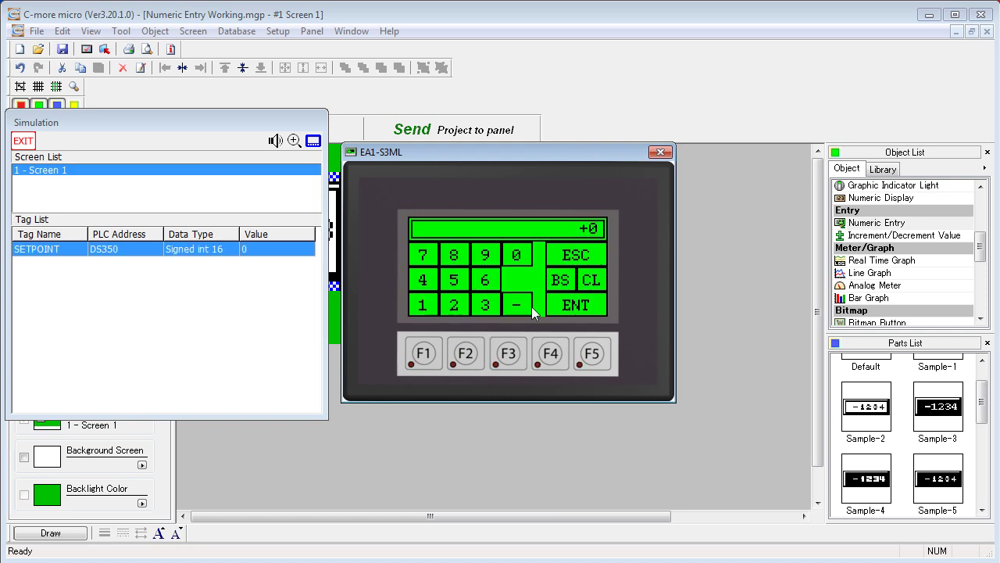
pyautogui.click(422, 283)
pyautogui.click(455, 283)
pyautogui.click(485, 281)
pyautogui.click(578, 307)
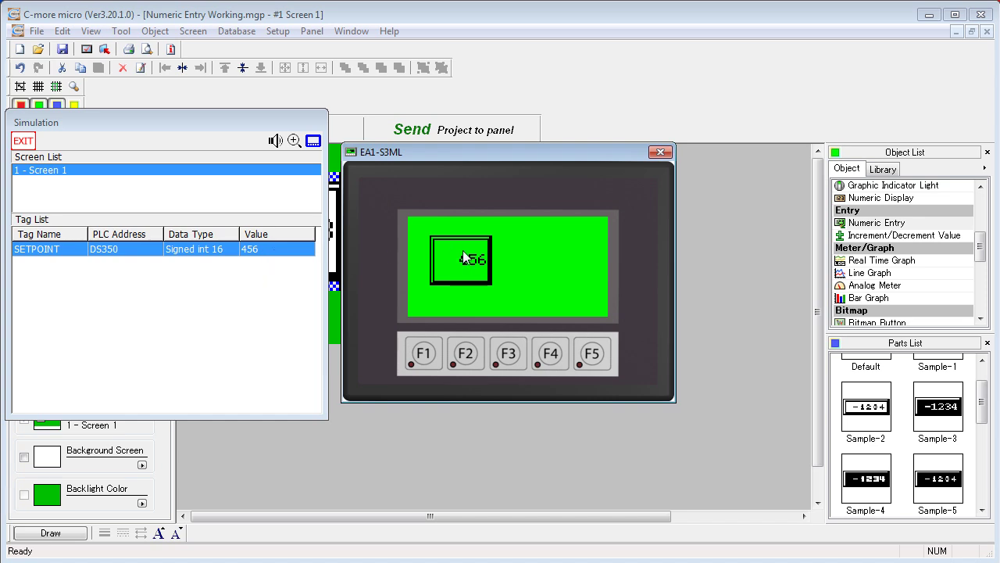
# Step: Call up the keypad with F1, clear 456 and enter 689
pyautogui.click(426, 363)
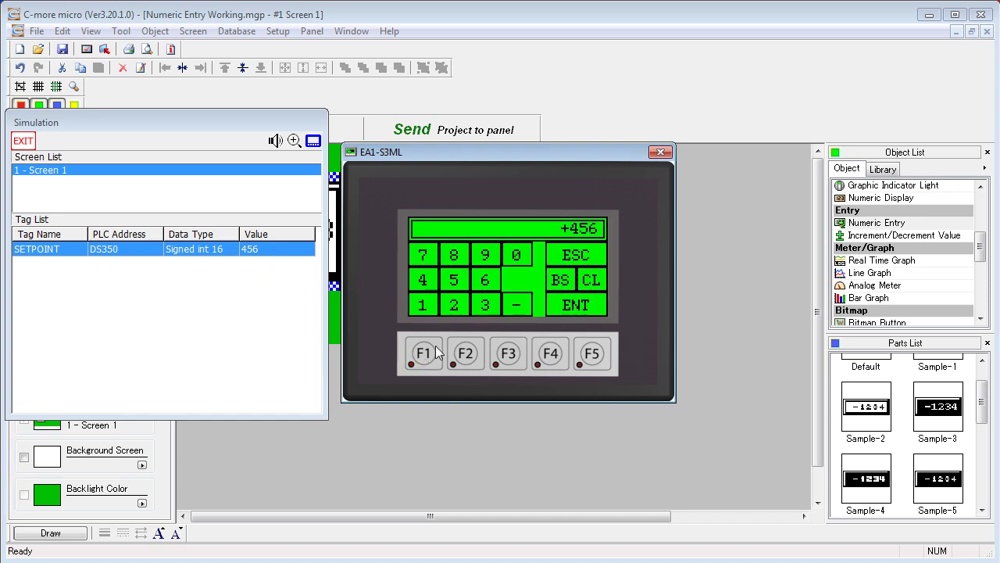
pyautogui.click(591, 280)
pyautogui.click(482, 283)
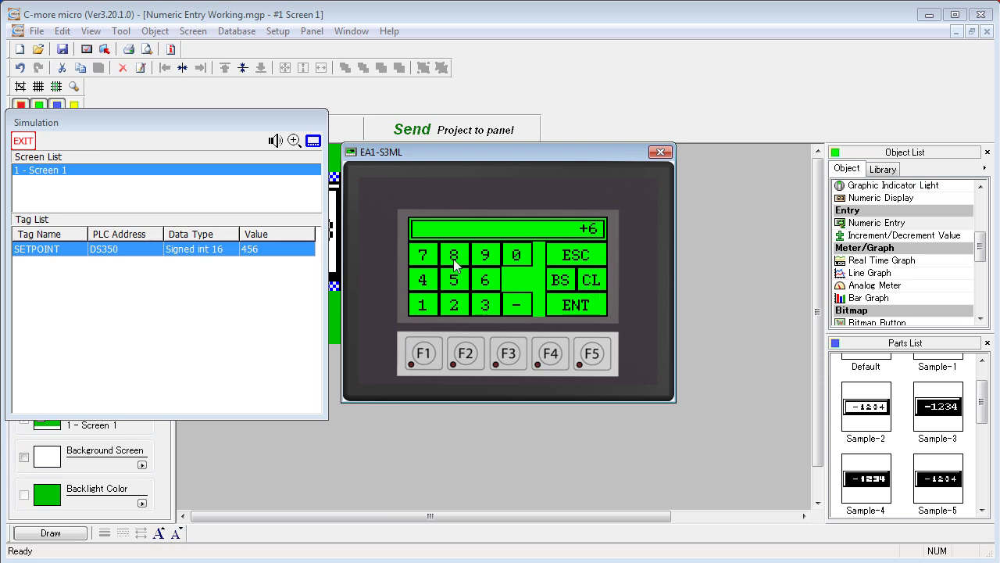
pyautogui.click(456, 260)
pyautogui.click(479, 263)
pyautogui.click(572, 306)
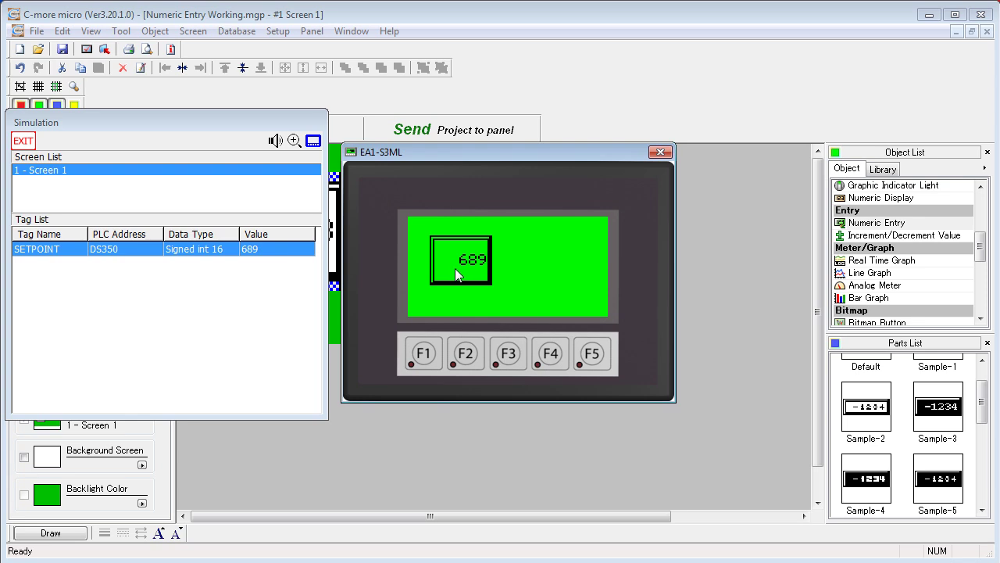
# Step: On the keypad-equipped panel view, clear 689 and enter 568 into SETPOINT
pyautogui.click(312, 140)
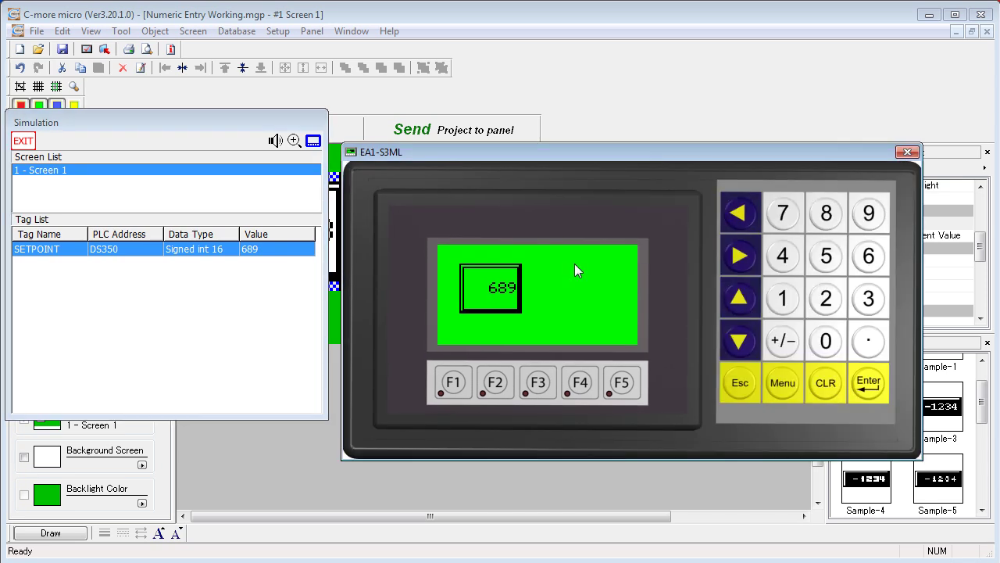
pyautogui.click(734, 263)
pyautogui.click(869, 385)
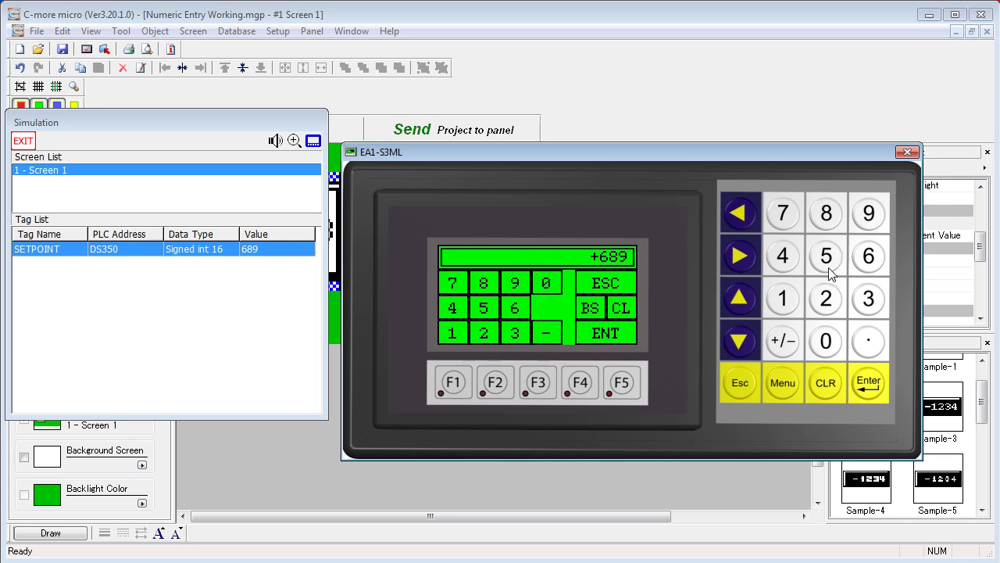
pyautogui.click(833, 384)
pyautogui.click(827, 253)
pyautogui.click(866, 258)
pyautogui.click(835, 212)
pyautogui.click(868, 389)
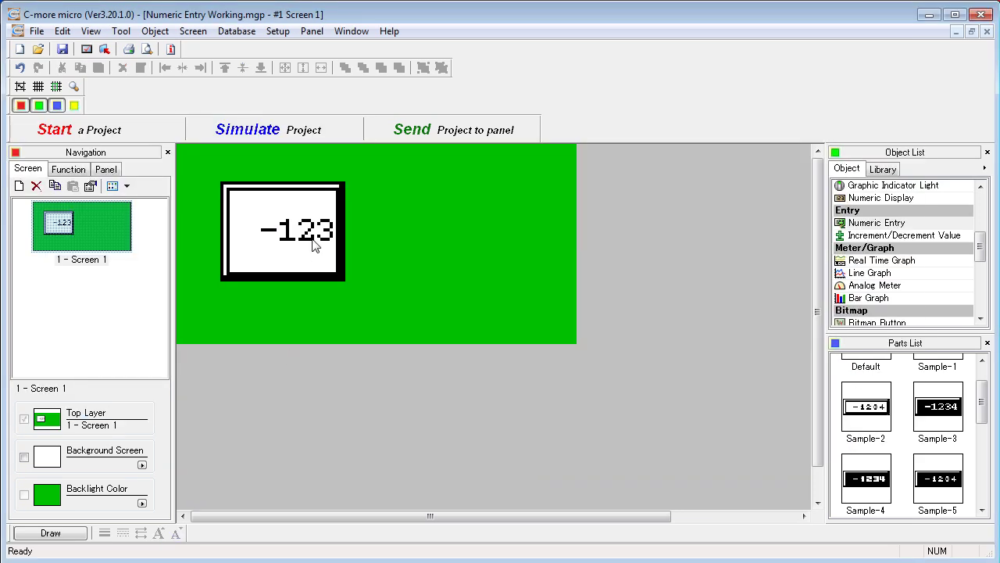
# Step: Switch the numeric entry to Object Style 2, function-key increment/decrement, and re-simulate
pyautogui.doubleClick(313, 248)
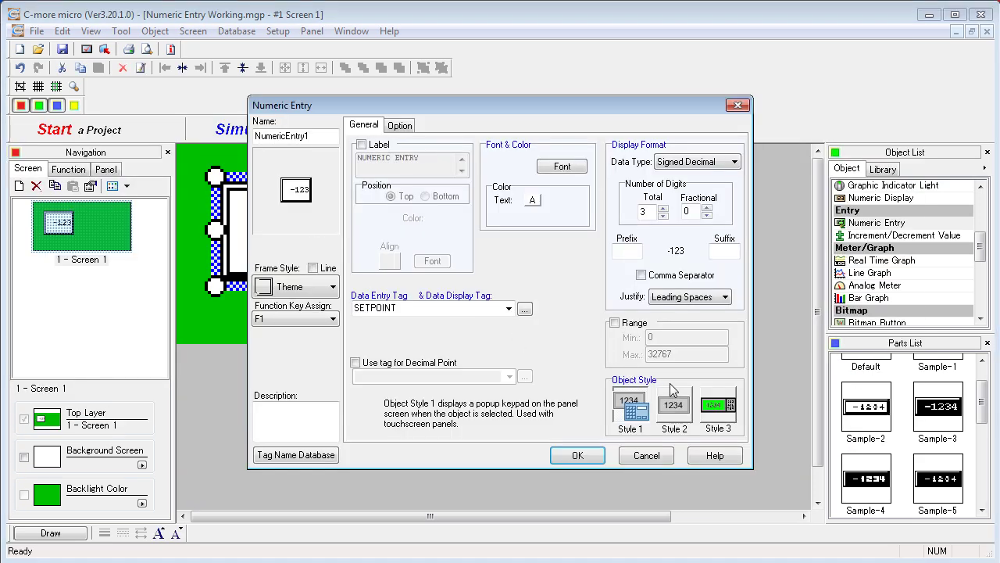
pyautogui.click(682, 411)
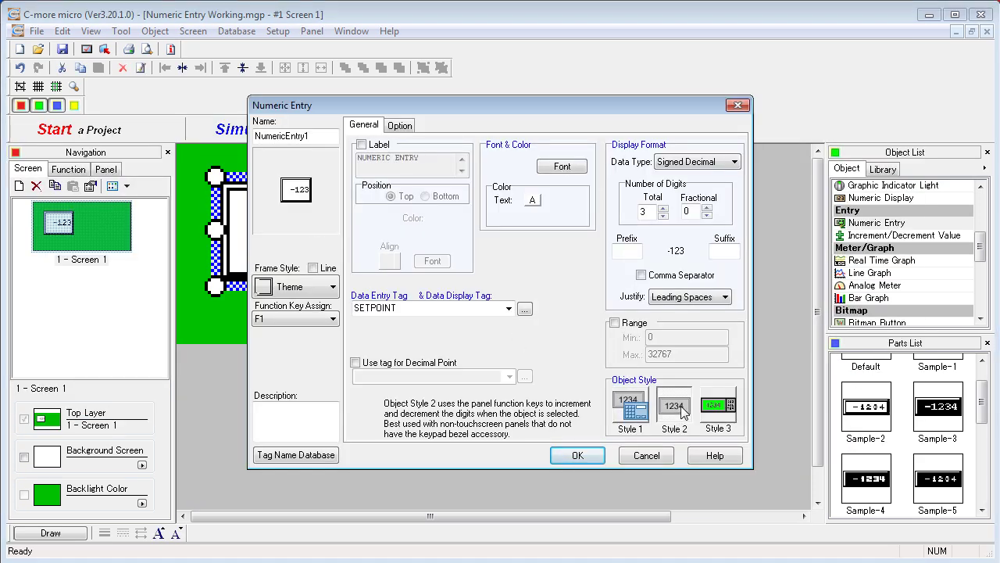
pyautogui.click(564, 459)
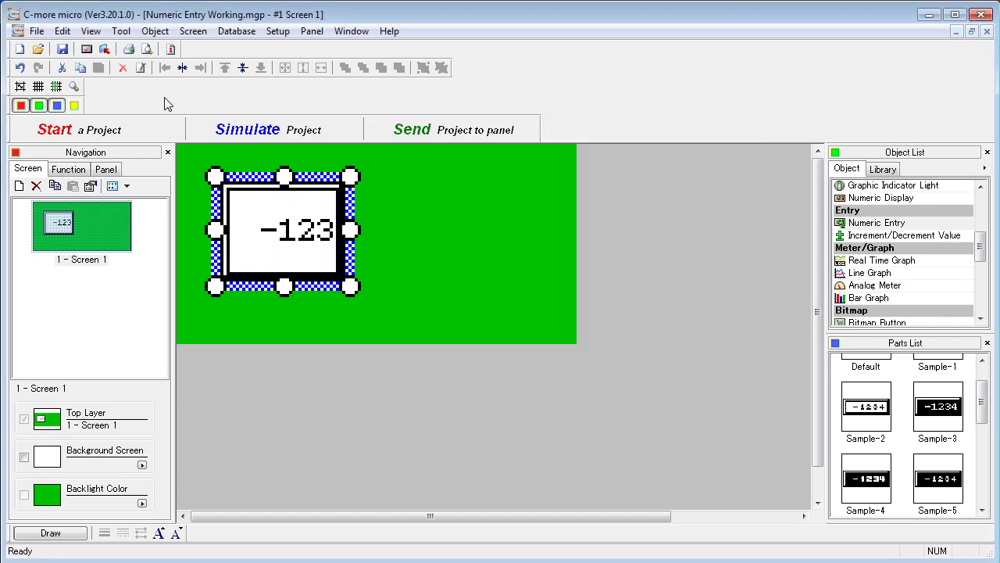
pyautogui.click(236, 131)
# Step: Save to start the simulation, put the entry in edit mode and shift to the tens digit
pyautogui.click(574, 323)
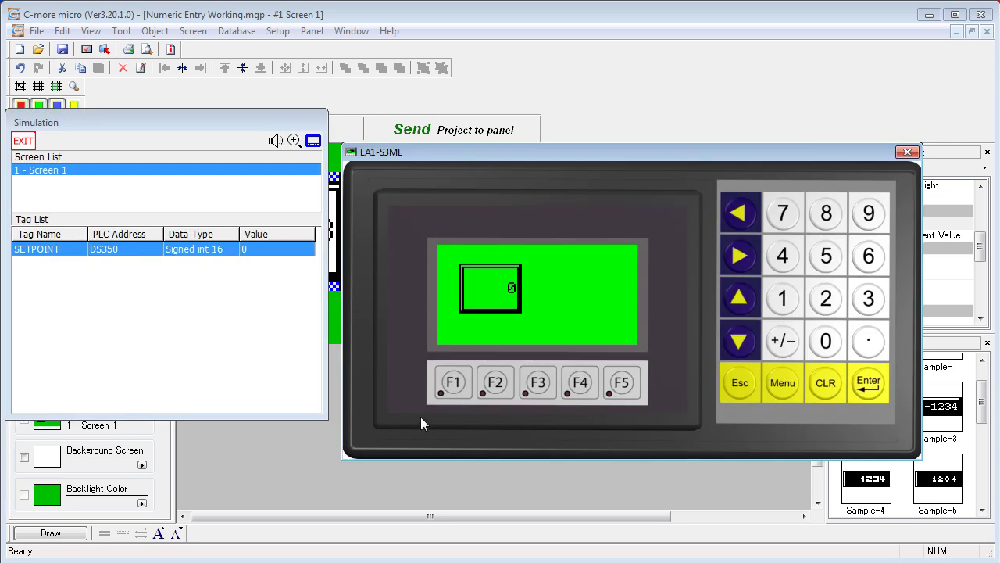
pyautogui.click(483, 289)
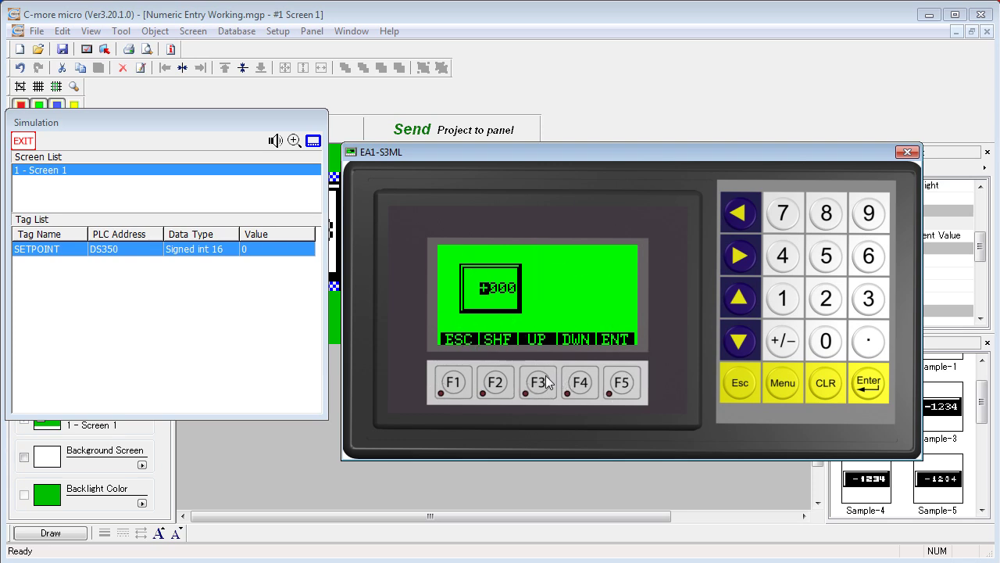
pyautogui.click(454, 382)
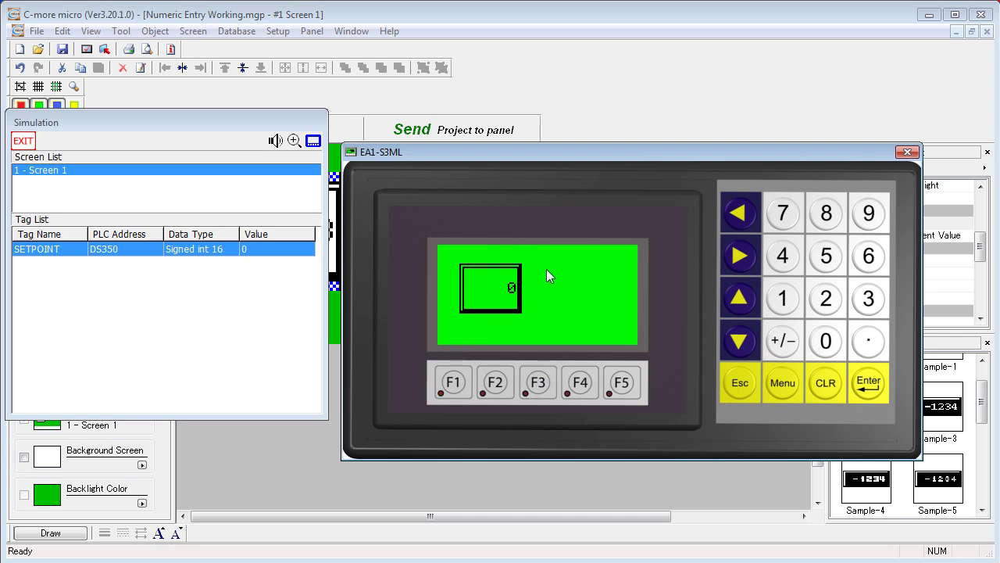
pyautogui.click(454, 381)
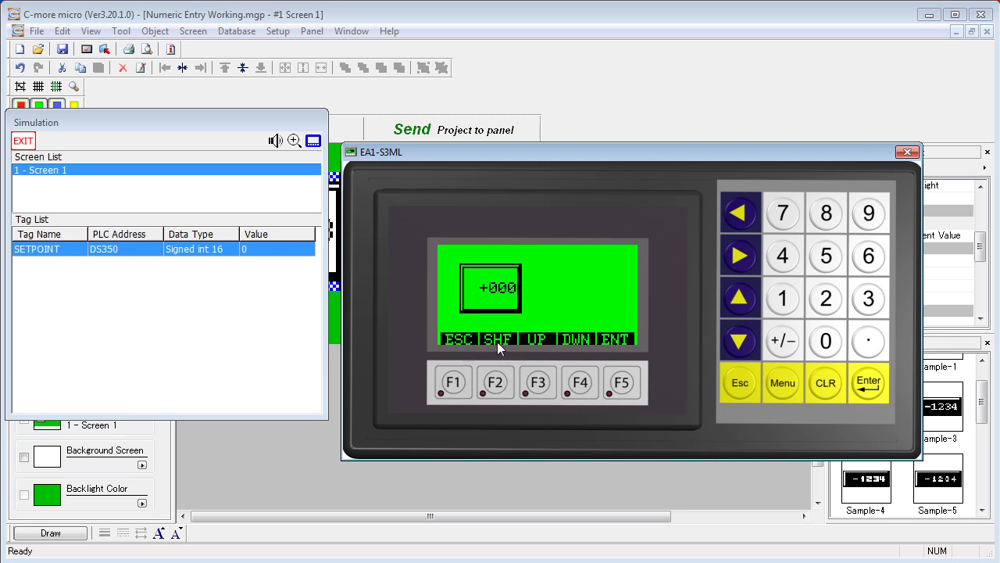
pyautogui.click(493, 382)
pyautogui.click(494, 382)
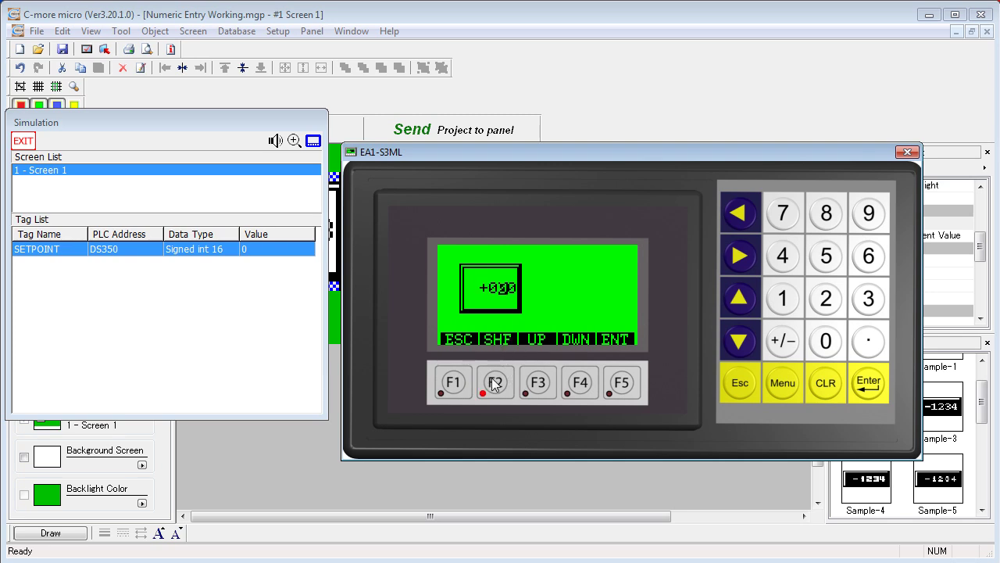
# Step: Step the tens digit up to 5, down to 2, commit 20, then reopen the entry
pyautogui.click(540, 385)
pyautogui.click(539, 385)
pyautogui.click(540, 387)
pyautogui.click(541, 389)
pyautogui.click(541, 387)
pyautogui.click(582, 386)
pyautogui.click(583, 386)
pyautogui.click(627, 384)
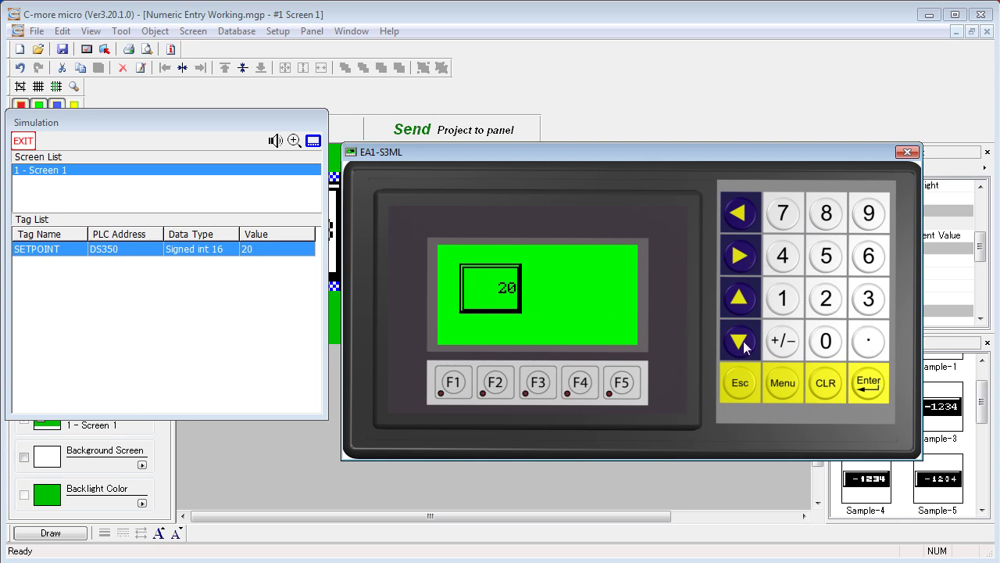
pyautogui.click(869, 385)
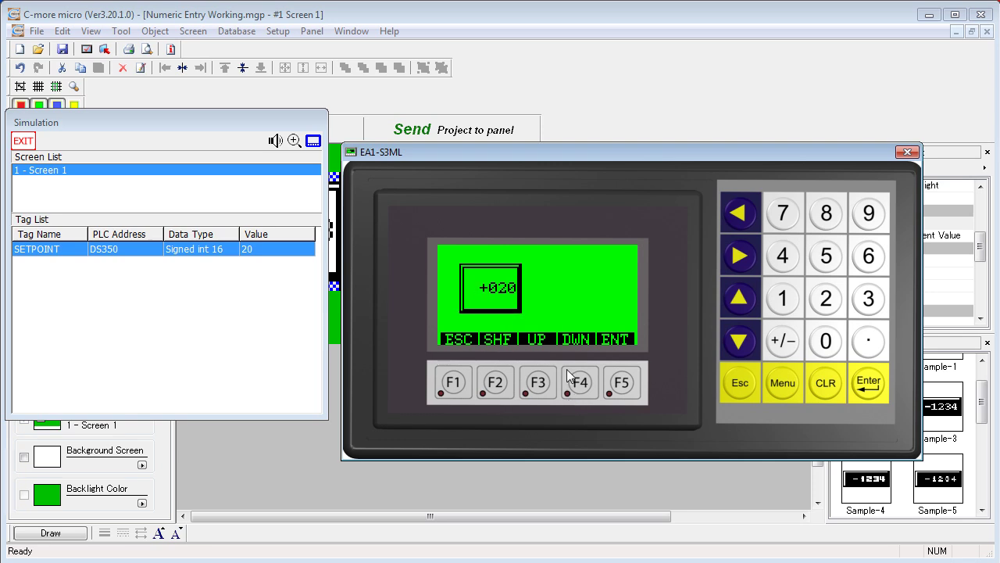
# Step: Leave the simulator, set the entry to Object Style 3 (bezel keypad), and simulate again
pyautogui.press('Escape')
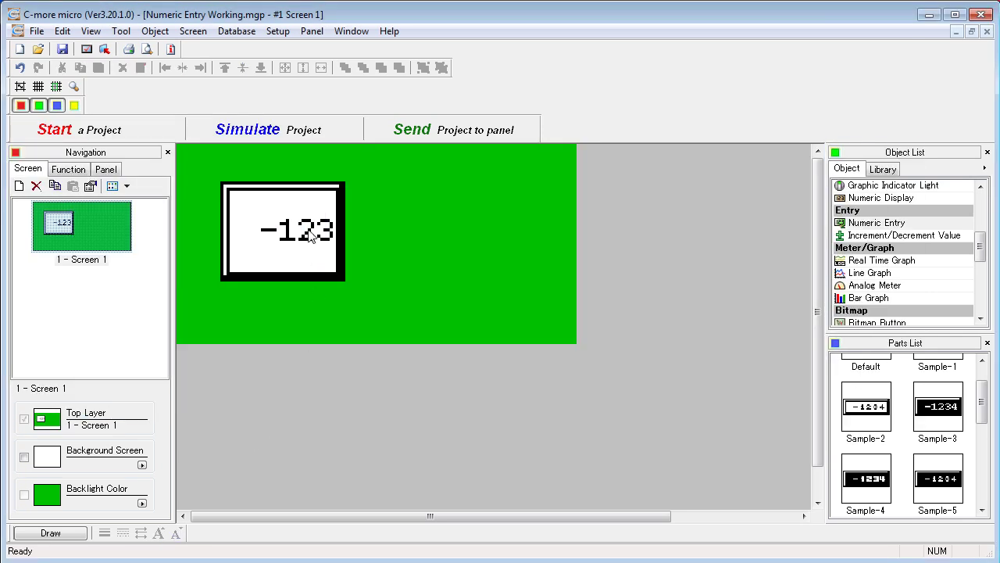
pyautogui.doubleClick(278, 234)
pyautogui.click(718, 412)
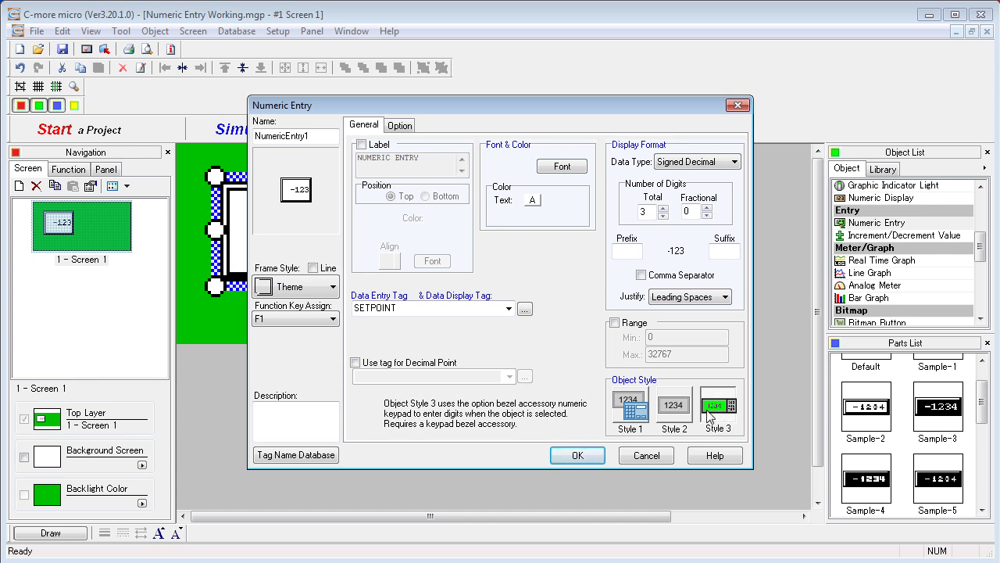
pyautogui.click(576, 455)
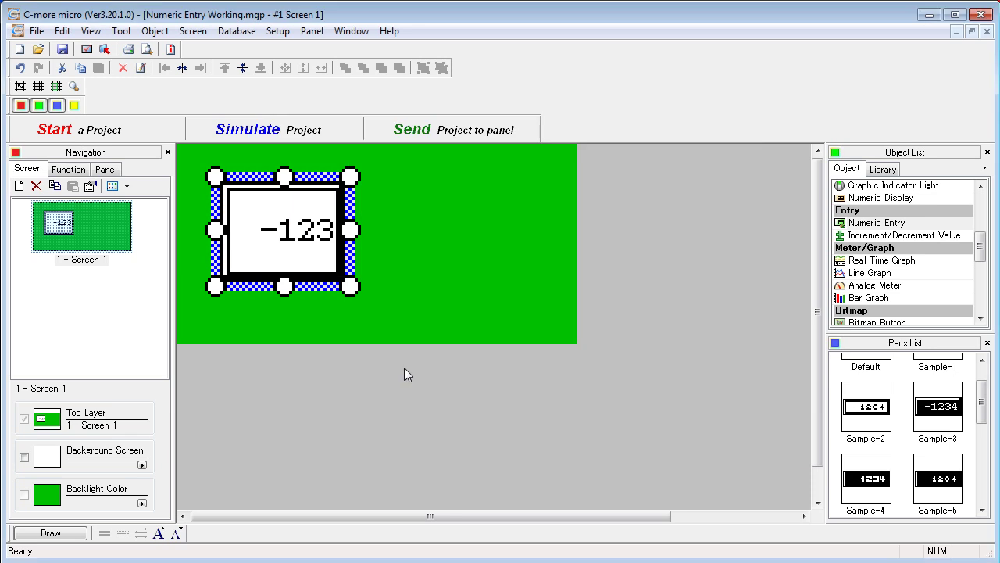
pyautogui.click(233, 137)
# Step: Save and compile, then key 562 into SETPOINT on the bezel keypad
pyautogui.click(568, 325)
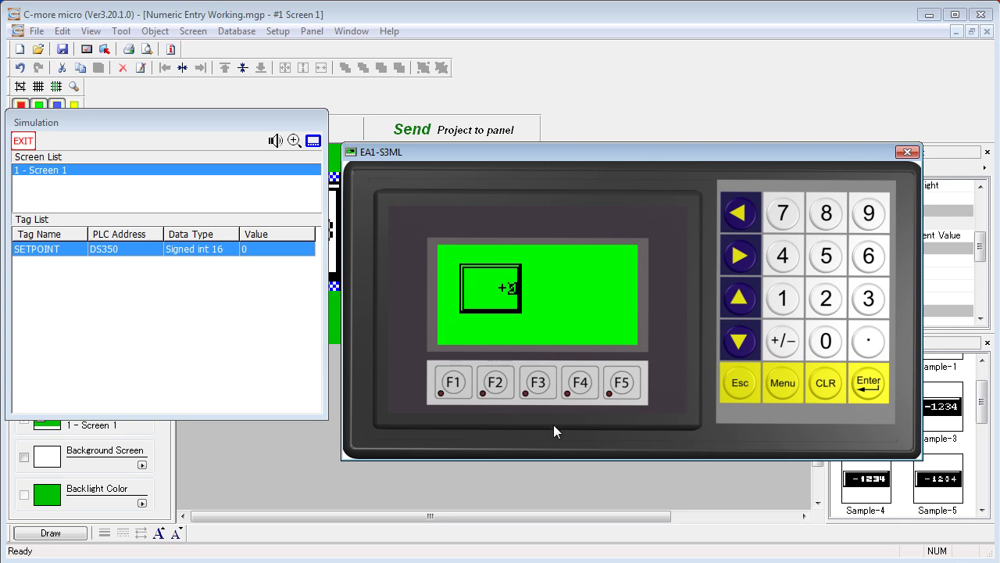
pyautogui.click(816, 266)
pyautogui.click(870, 261)
pyautogui.click(830, 302)
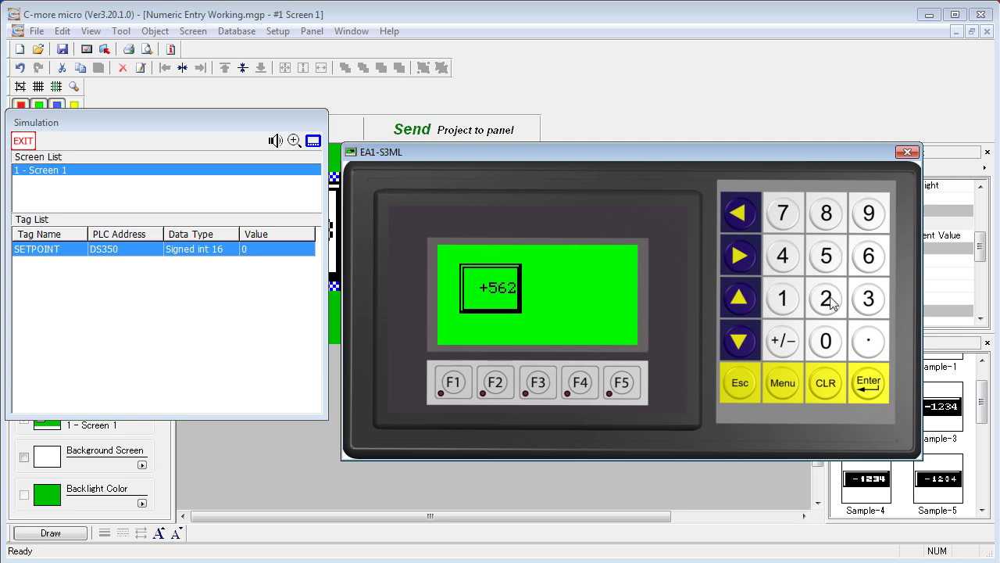
pyautogui.click(881, 386)
# Step: Clear the entry, enter 123 after correcting a mistyped digit, and exit the simulator
pyautogui.click(485, 286)
pyautogui.click(826, 384)
pyautogui.click(784, 300)
pyautogui.click(826, 300)
pyautogui.click(827, 258)
pyautogui.press('BackSpace')
pyautogui.write('3')
pyautogui.press('Return')
pyautogui.hotkey('alt', 'F4')
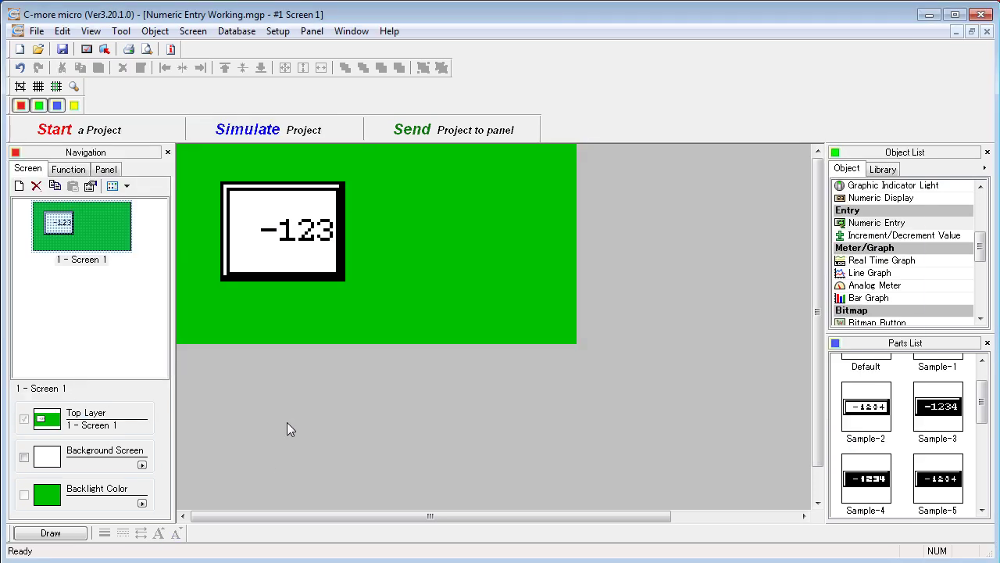
# Step: Enable Range with Min 10 and Max 90, and choose Object Style 1 popup keypad
pyautogui.doubleClick(289, 223)
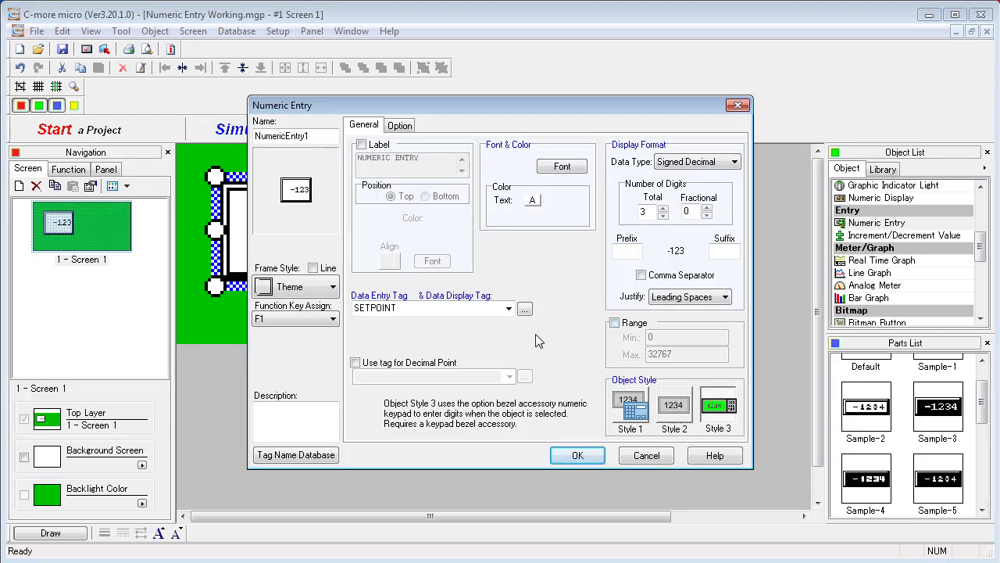
pyautogui.click(615, 322)
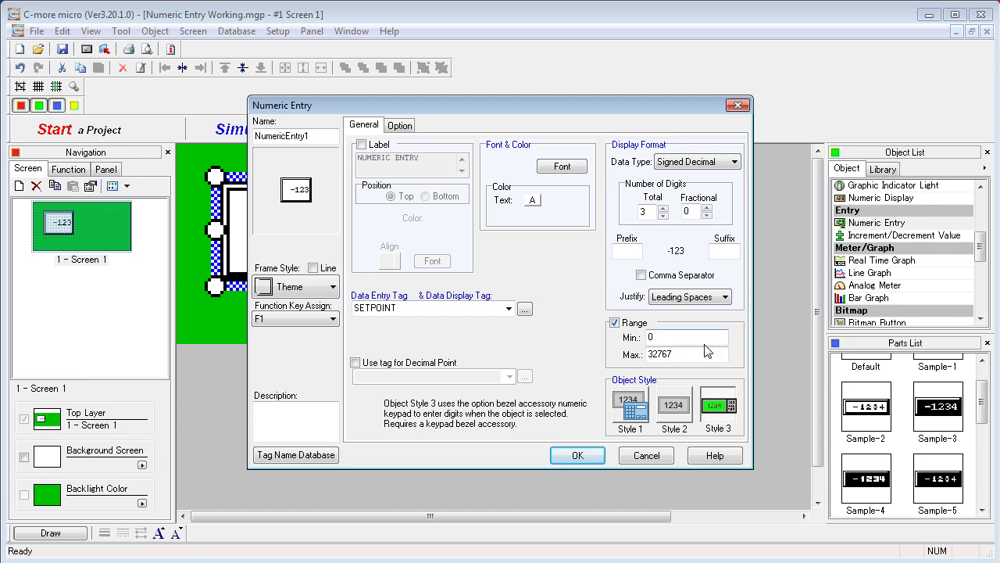
pyautogui.doubleClick(648, 337)
pyautogui.write('10')
pyautogui.doubleClick(677, 354)
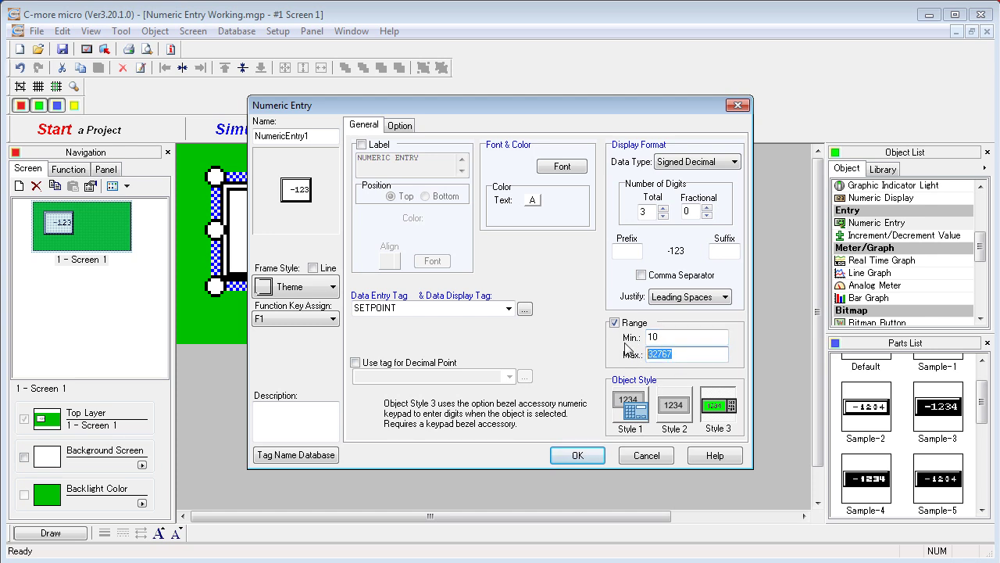
pyautogui.write('90')
pyautogui.click(635, 416)
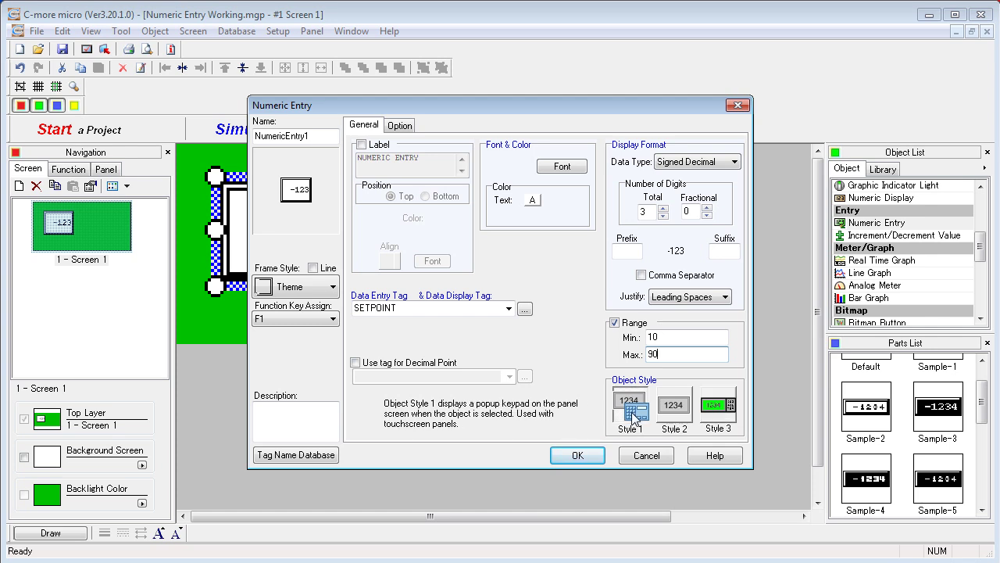
pyautogui.click(571, 454)
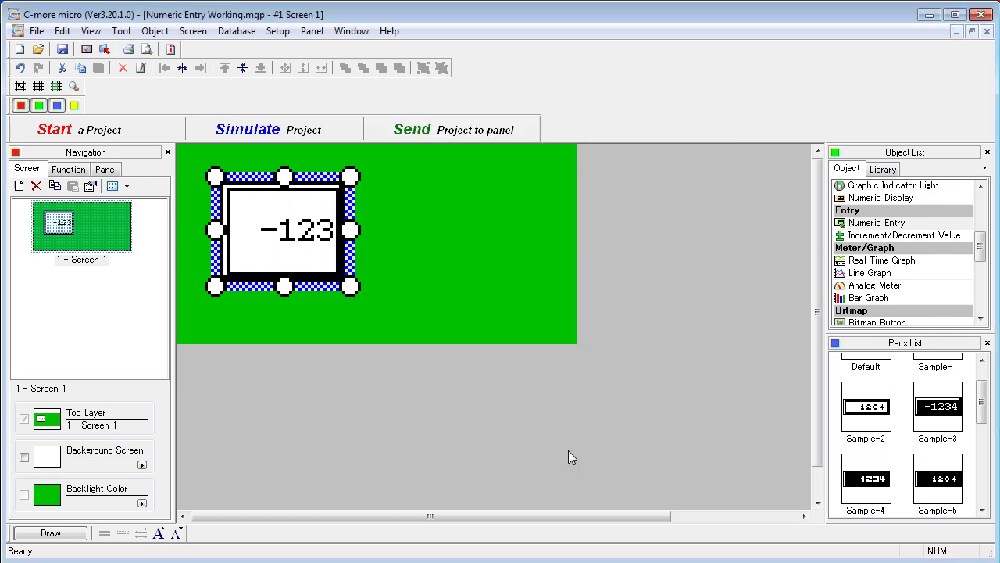
# Step: Save and launch the simulator, then enter 99 into SETPOINT to test the high limit
pyautogui.click(282, 130)
pyautogui.click(572, 328)
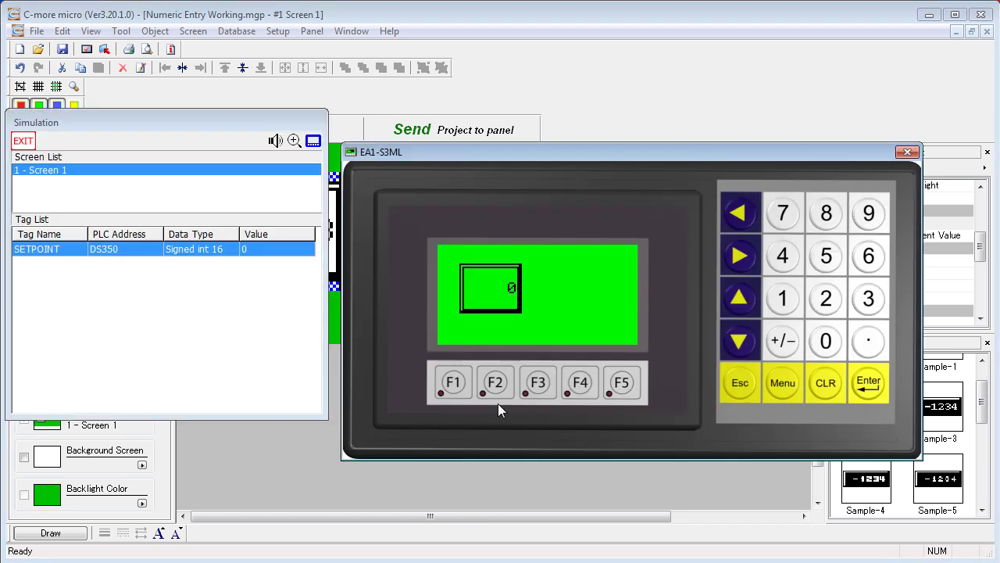
pyautogui.click(515, 284)
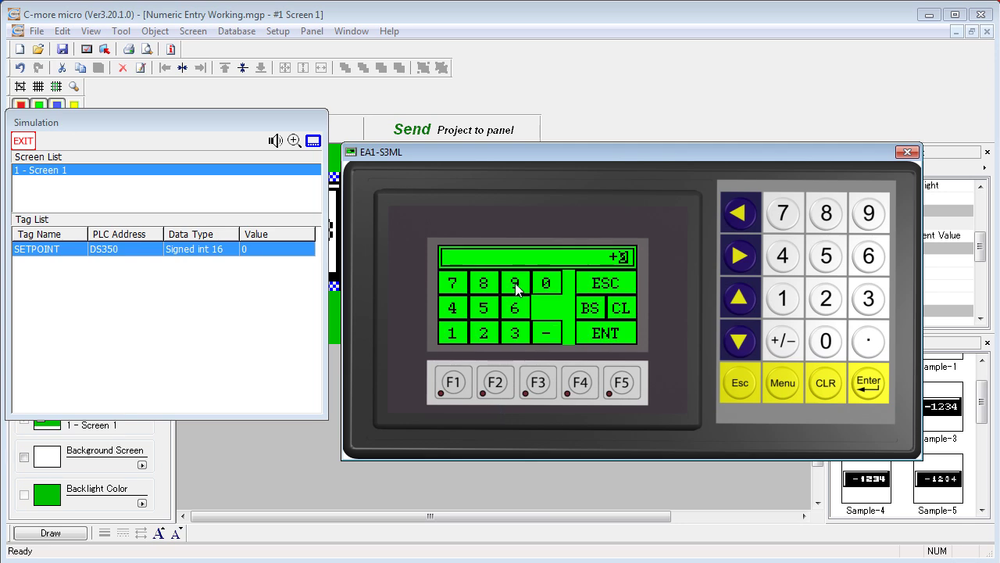
pyautogui.click(515, 285)
pyautogui.click(515, 284)
pyautogui.click(606, 335)
# Step: Clear the rejected value, try 9 against the low limit, then commit 50 to SETPOINT
pyautogui.click(621, 307)
pyautogui.click(517, 288)
pyautogui.click(611, 336)
pyautogui.click(490, 311)
pyautogui.click(547, 285)
pyautogui.click(612, 332)
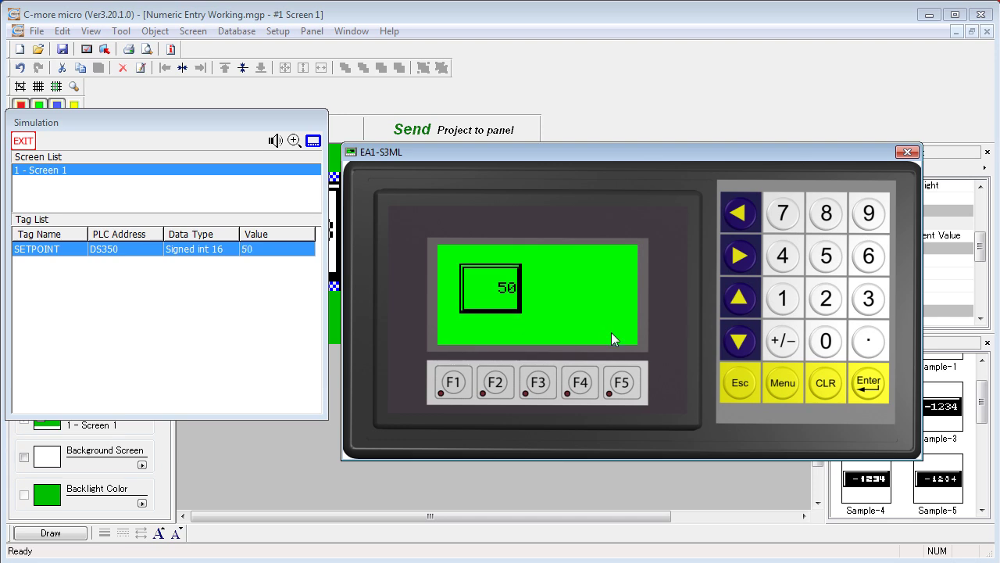
# Step: Reopen SETPOINT's popup keypad, clear the current 50, and key in 888
pyautogui.click(479, 306)
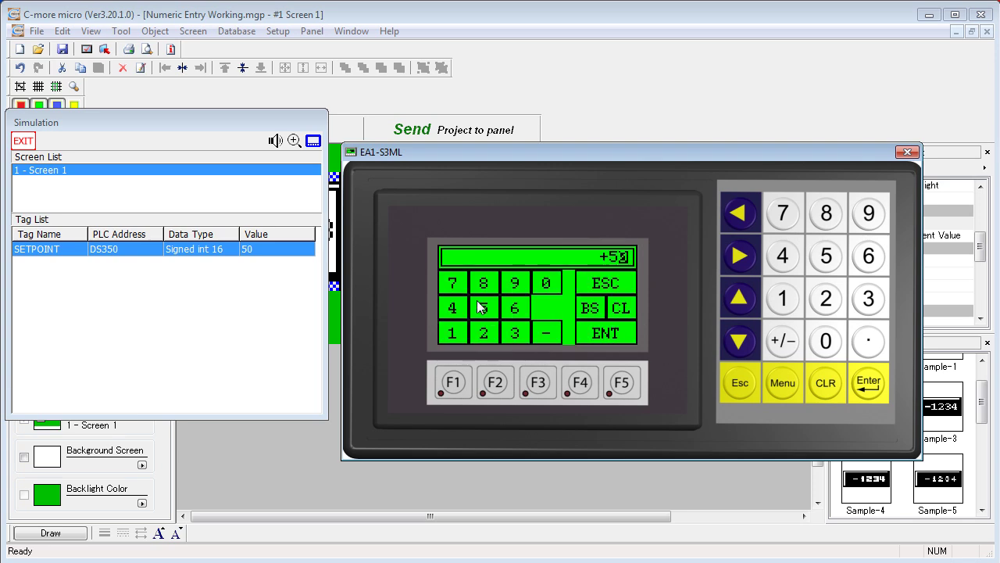
pyautogui.click(620, 308)
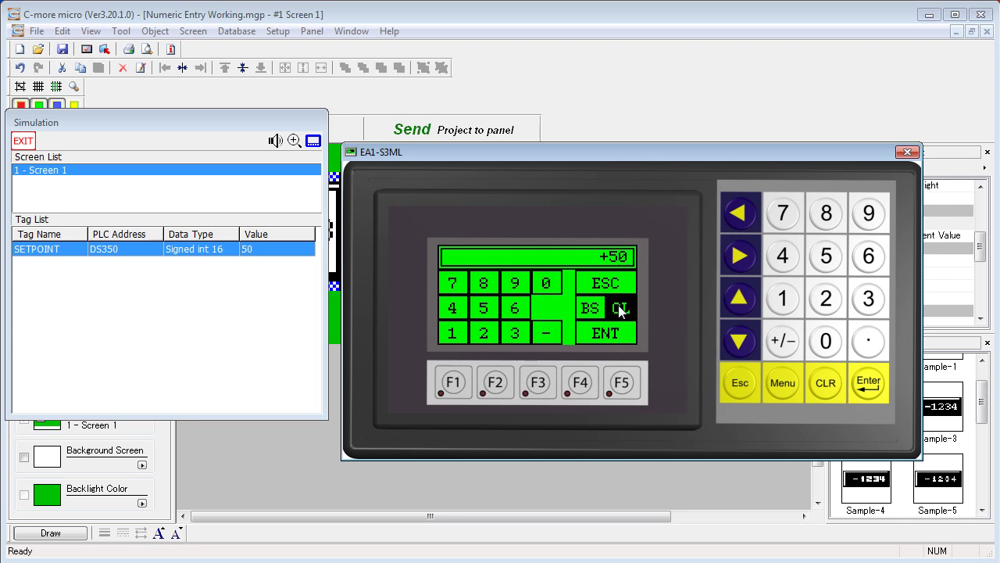
pyautogui.click(481, 284)
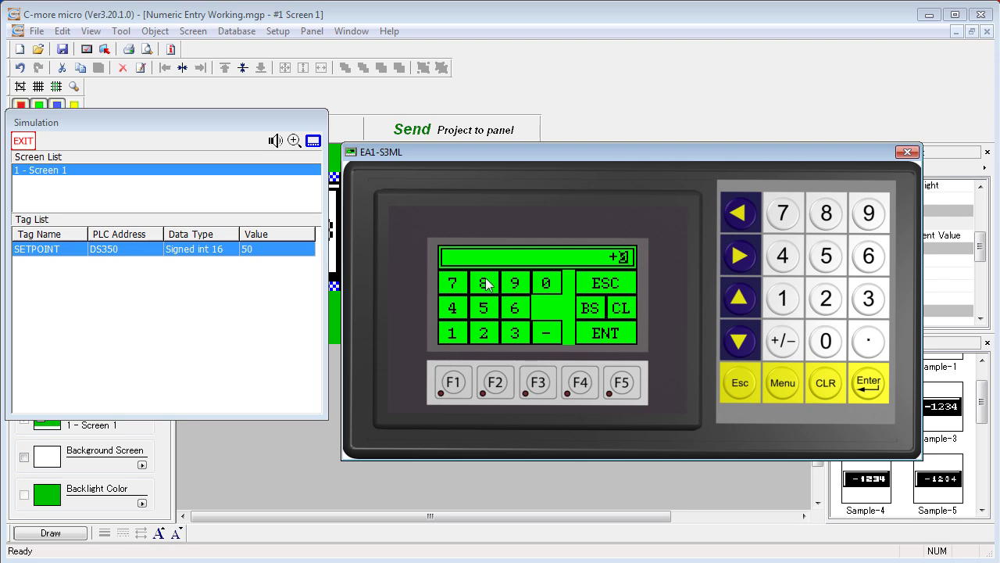
pyautogui.doubleClick(481, 285)
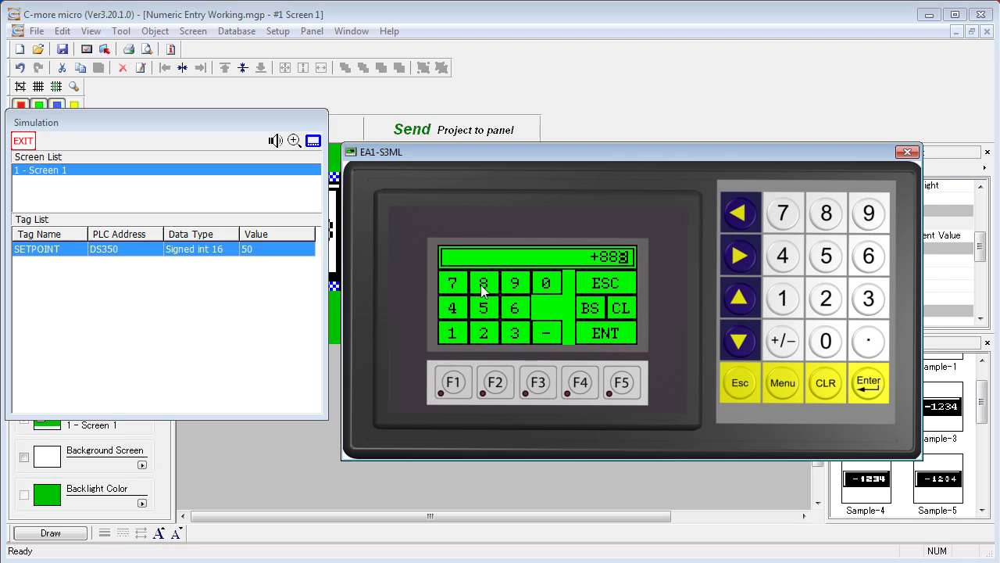